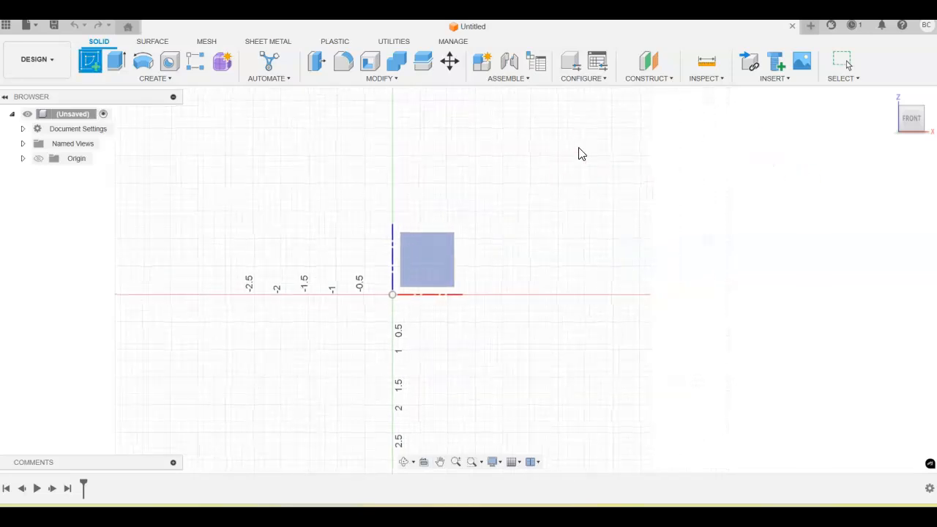
# Create a sketch on the front plane and draw a closed L-shaped profile below the origin, about 3.2 in long and 0.5 in high
pyautogui.click(431, 301)
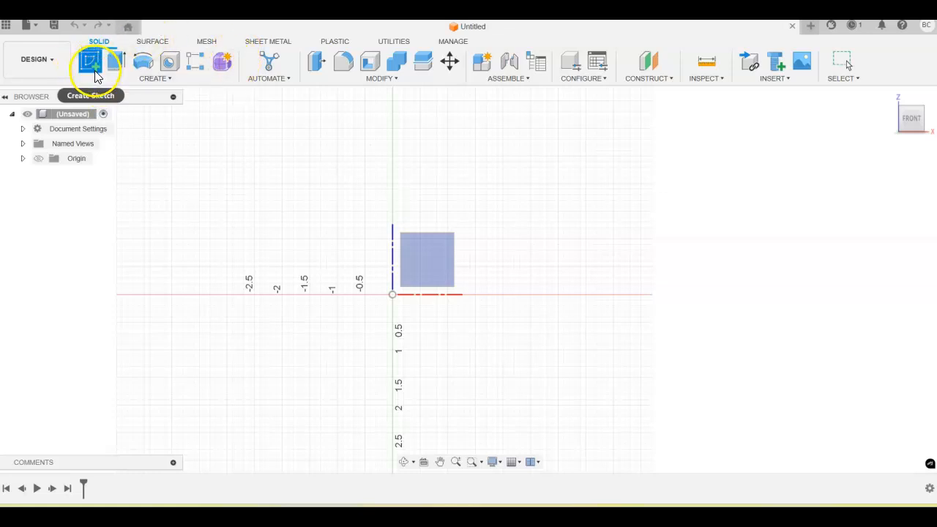
pyautogui.click(439, 266)
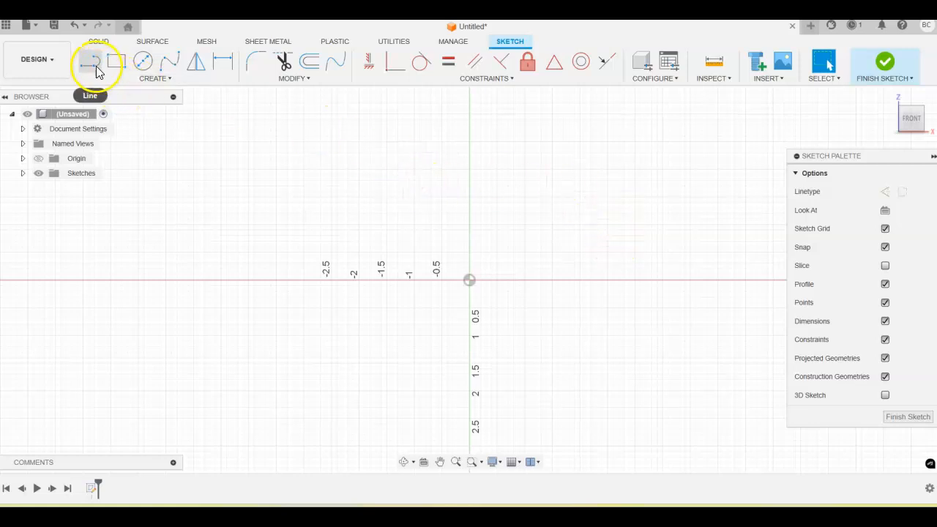
pyautogui.click(93, 63)
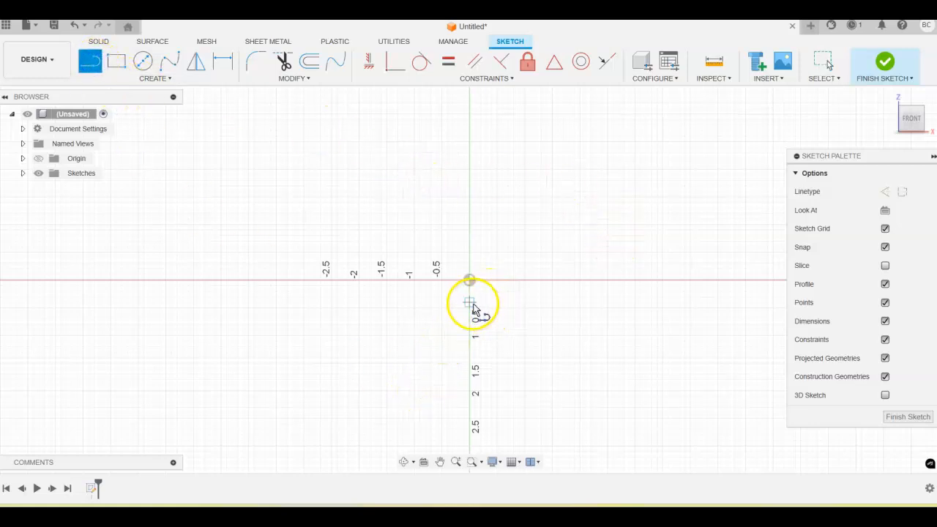
pyautogui.click(471, 304)
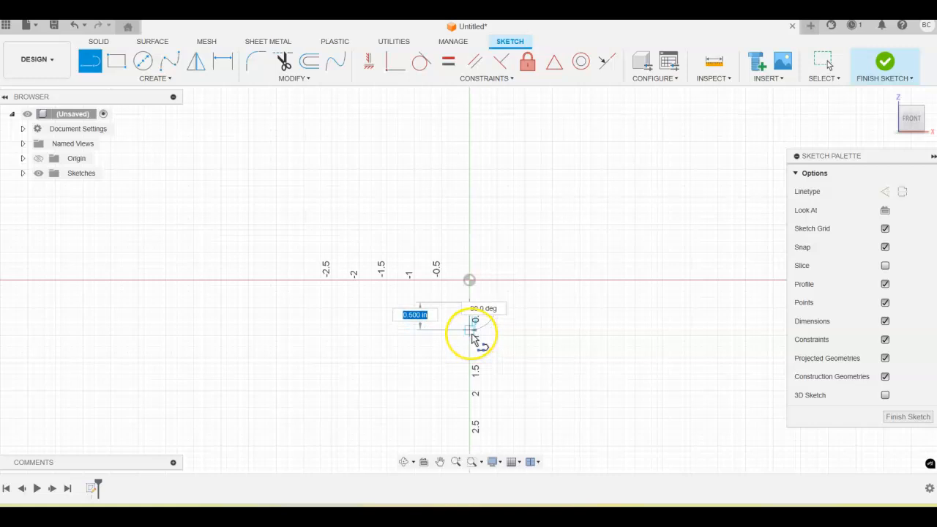
pyautogui.click(471, 330)
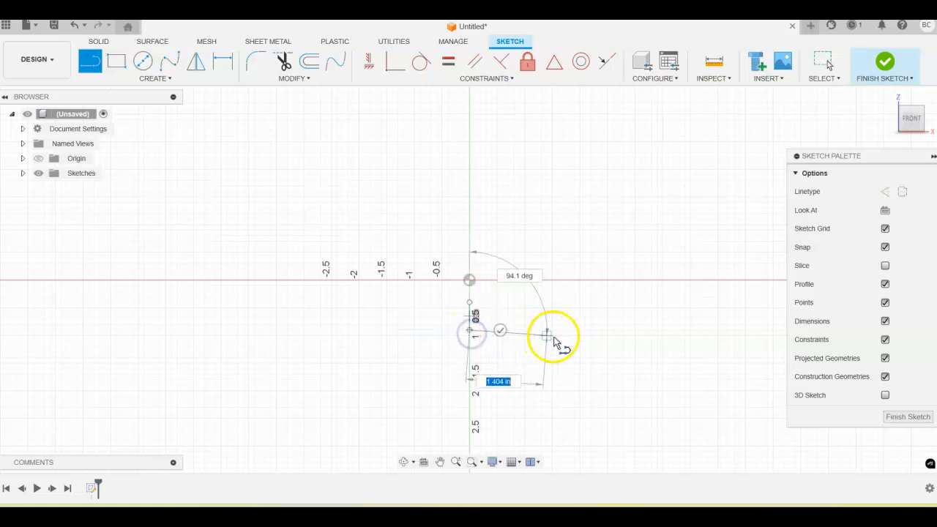
pyautogui.click(647, 331)
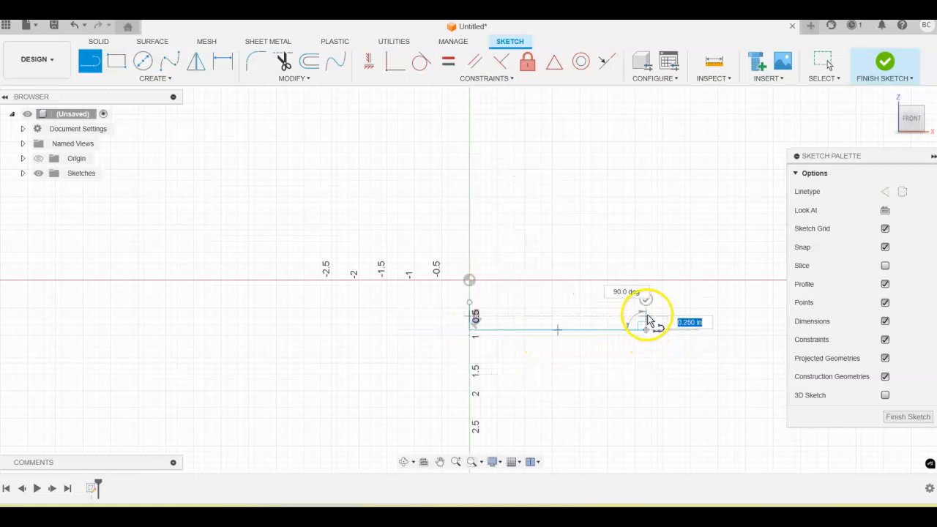
pyautogui.click(645, 318)
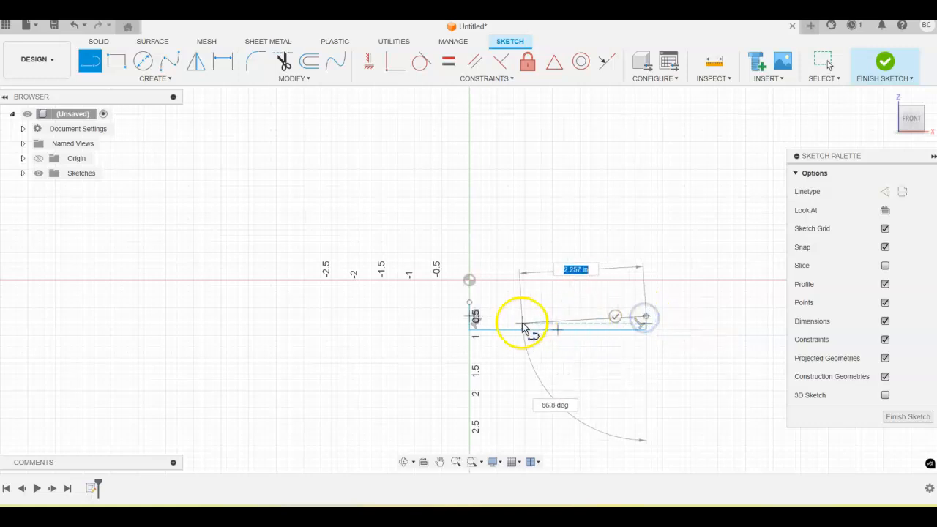
pyautogui.click(486, 318)
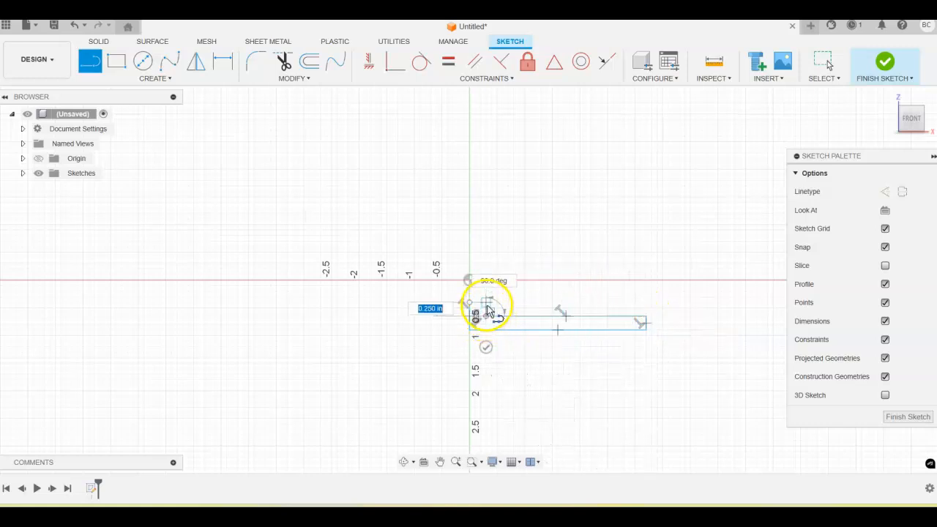
pyautogui.click(471, 304)
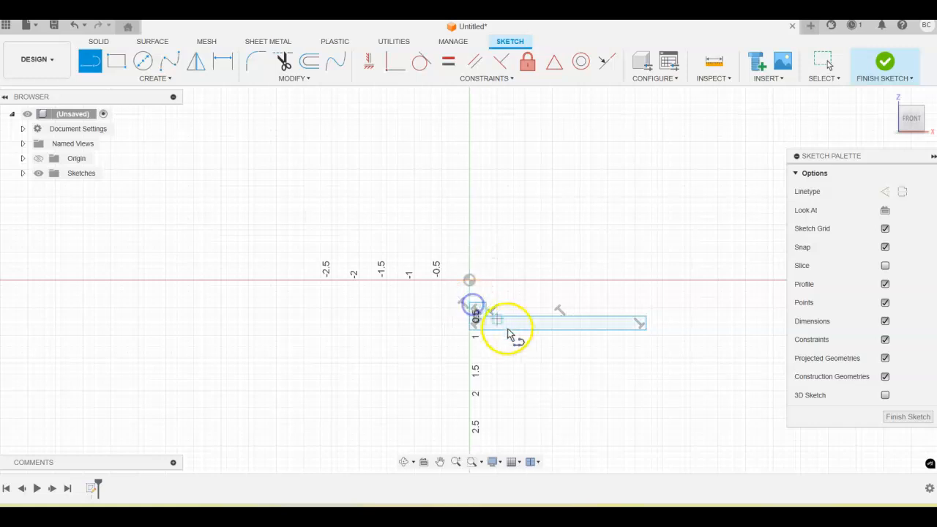
# Dimension the profile's long bottom edge to 4.469 in
pyautogui.scroll(-2, 522, 353)
pyautogui.scroll(3, 543, 377)
pyautogui.scroll(2, 628, 366)
pyautogui.moveTo(616, 350); pyautogui.dragTo(565, 334, button='middle')
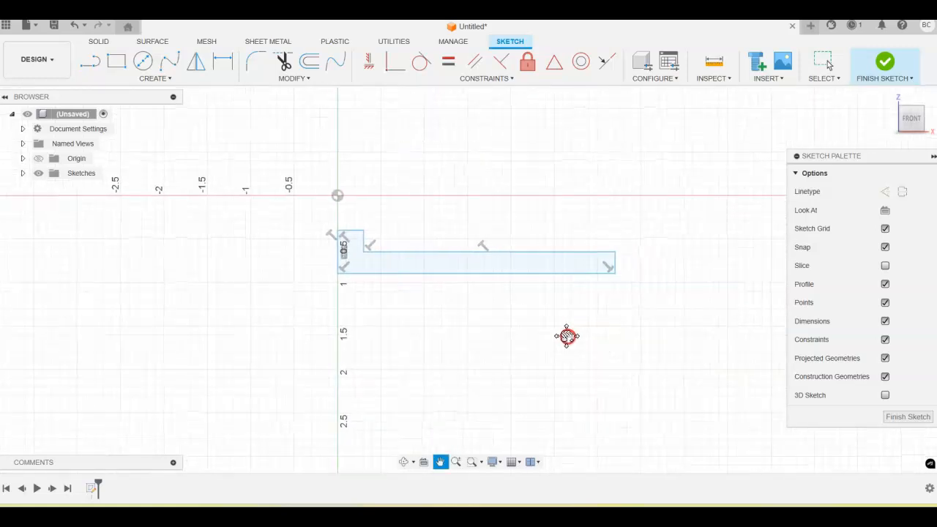
pyautogui.click(223, 63)
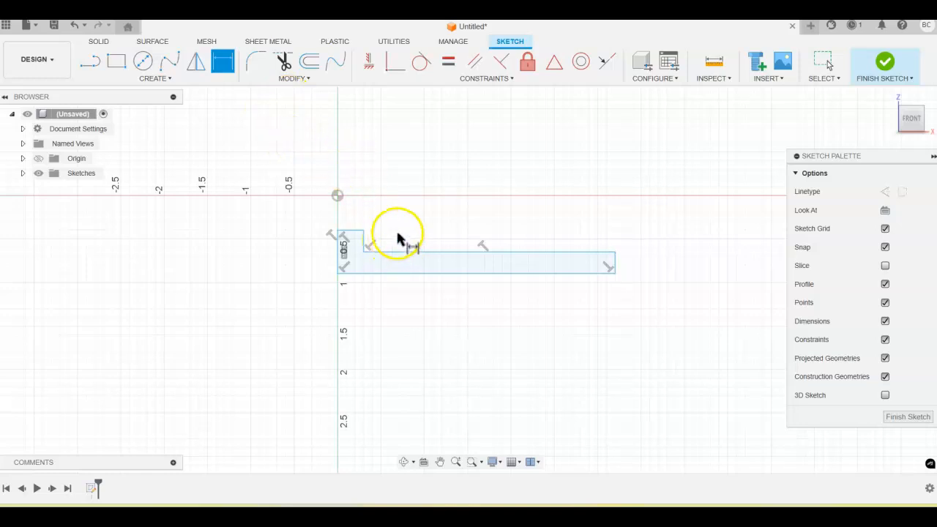
pyautogui.click(435, 275)
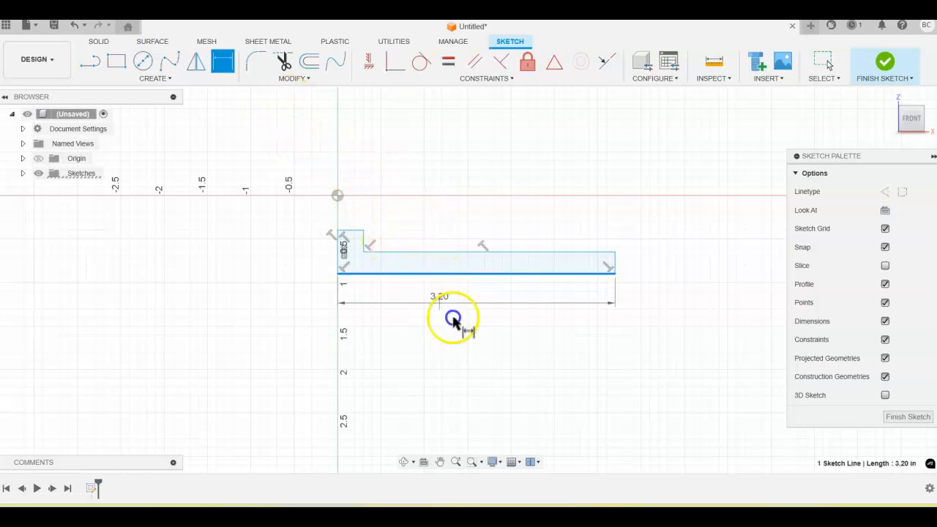
pyautogui.click(465, 326)
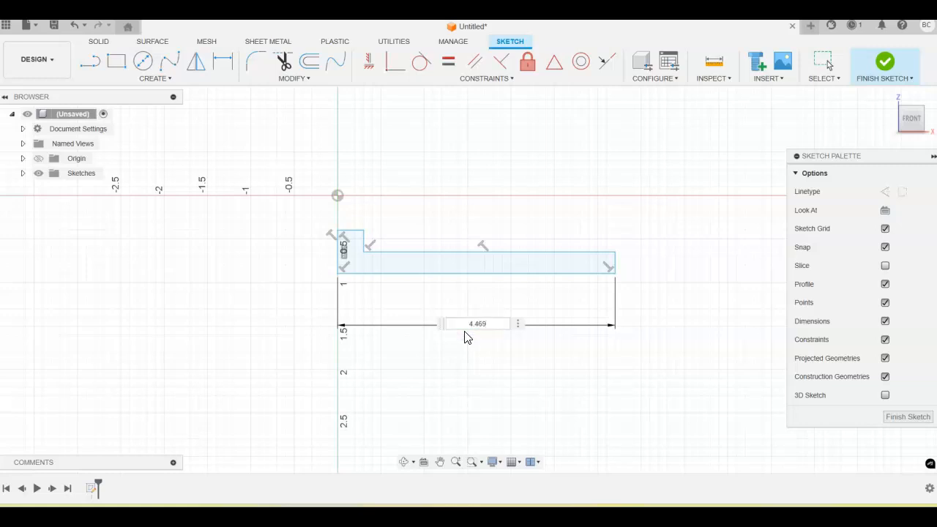
pyautogui.press('Return')
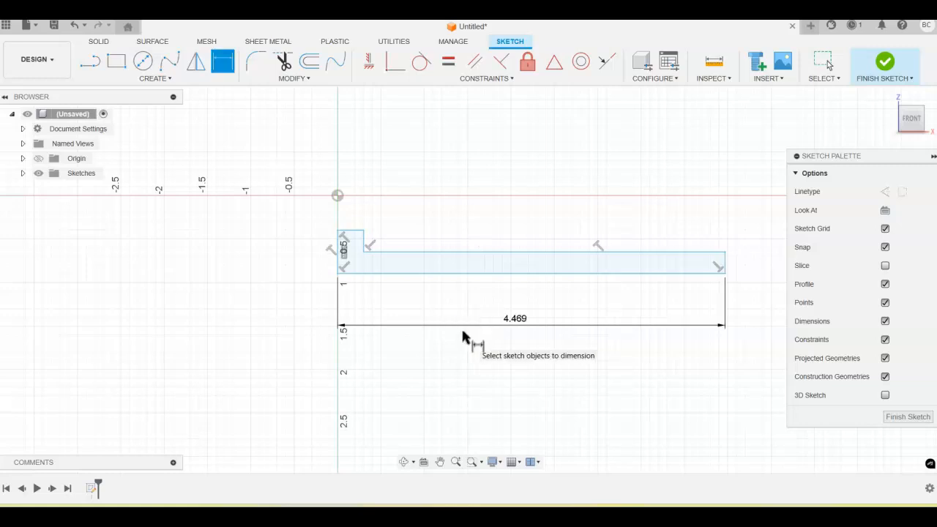
# Dimension the short top edge of the profile's upright leg to 0.156 in
pyautogui.click(357, 236)
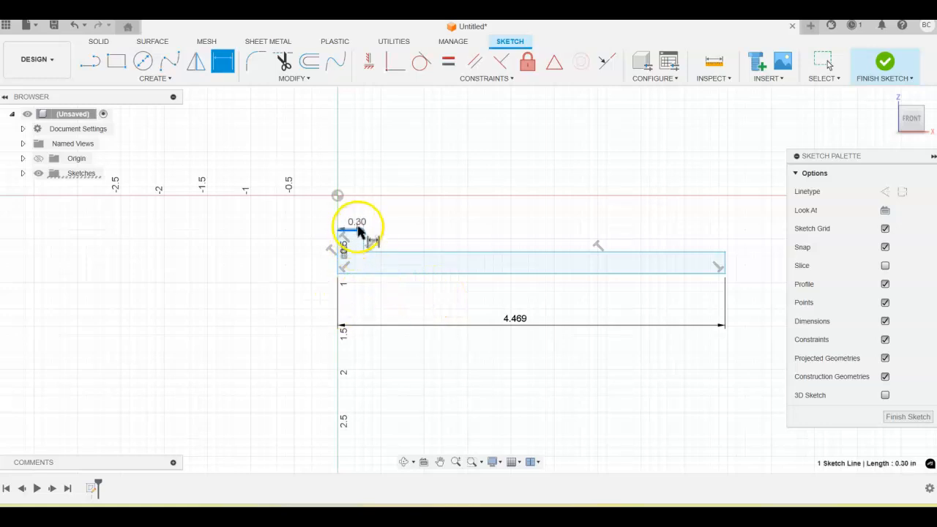
pyautogui.click(313, 212)
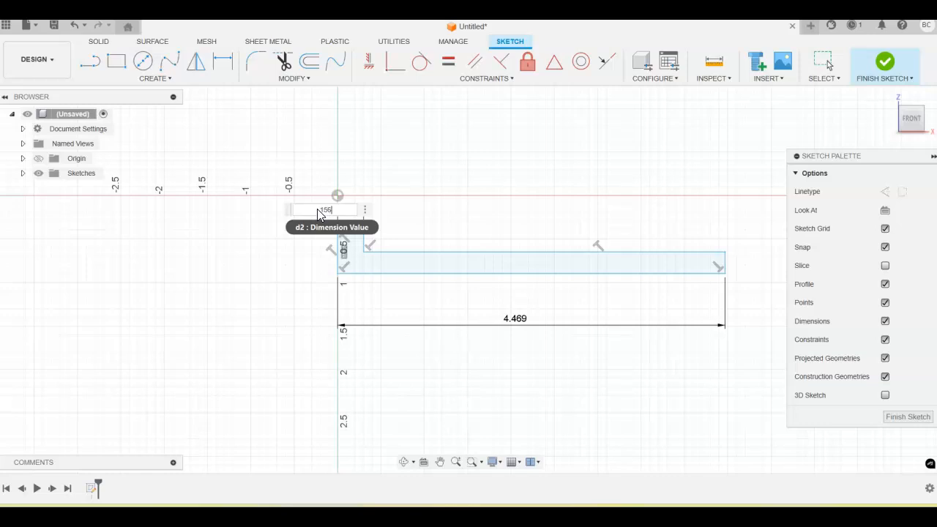
pyautogui.write('.156')
pyautogui.press('Return')
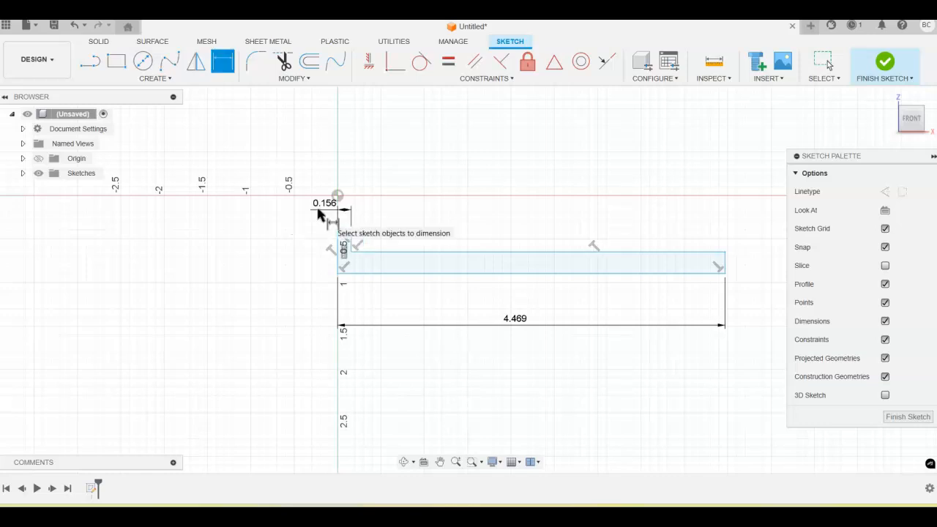
pyautogui.click(330, 211)
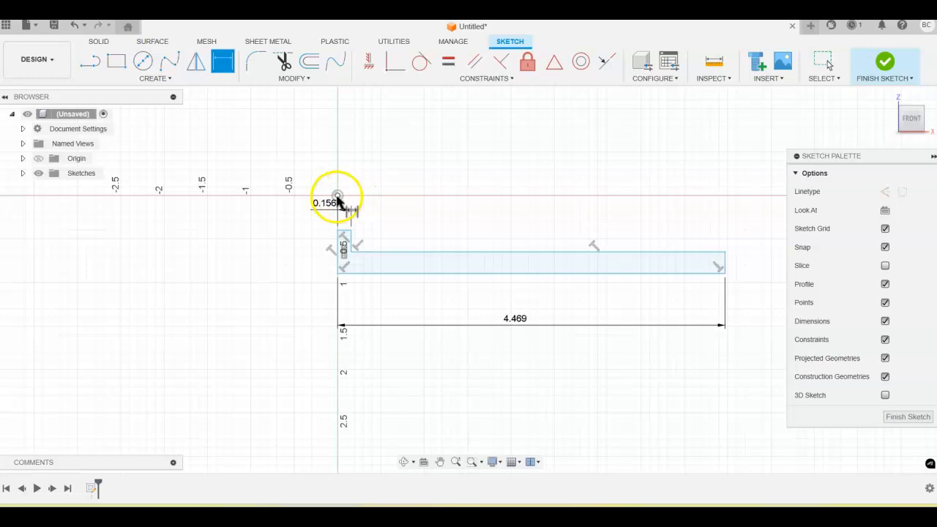
# Dimension the vertical distance from the origin to the upright leg's short top edge as .1875/2 in
pyautogui.click(338, 196)
pyautogui.click(347, 231)
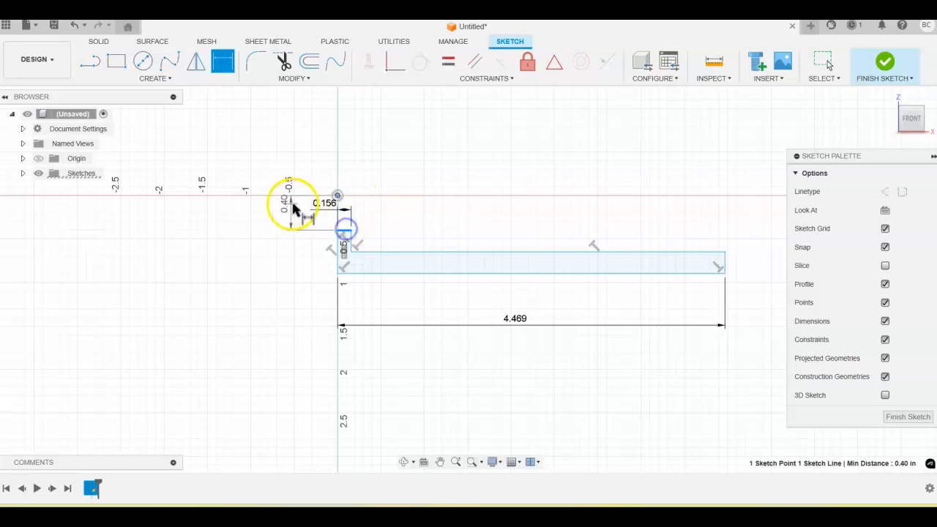
pyautogui.click(275, 212)
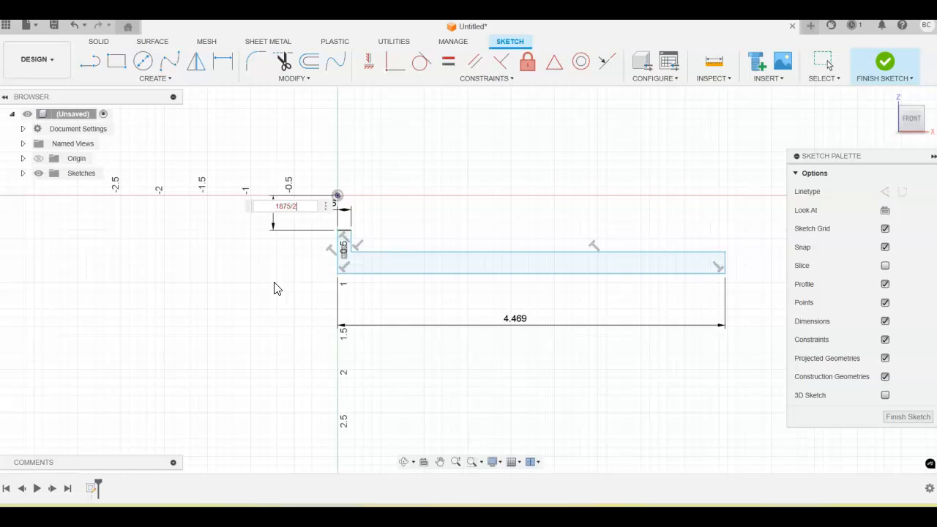
pyautogui.press('Return')
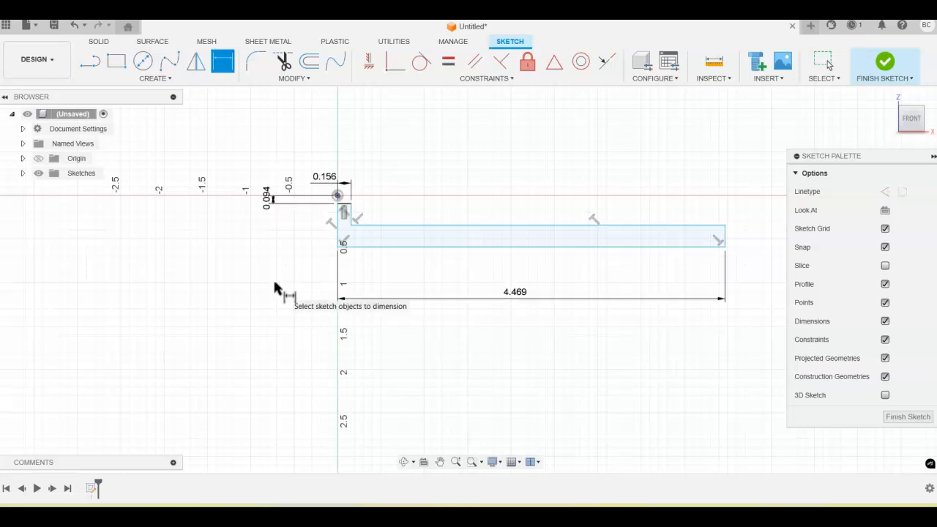
# Dimension the vertical distance from the origin to the profile's long bottom edge as 1.375/2 in
pyautogui.click(338, 195)
pyautogui.click(364, 248)
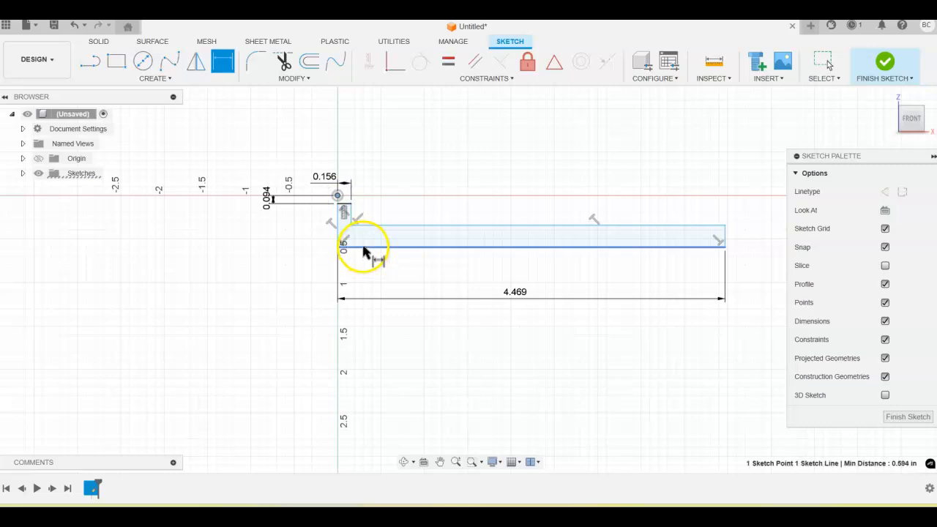
pyautogui.click(215, 236)
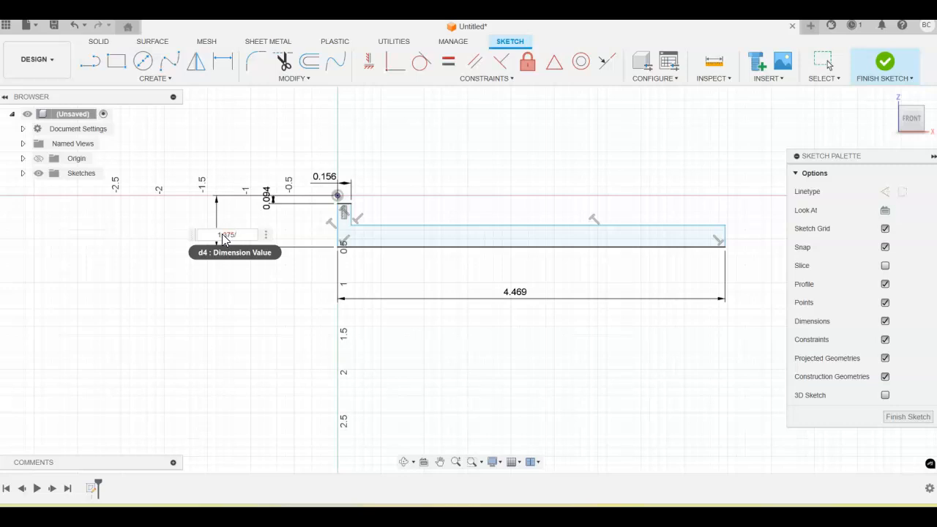
pyautogui.press('Return')
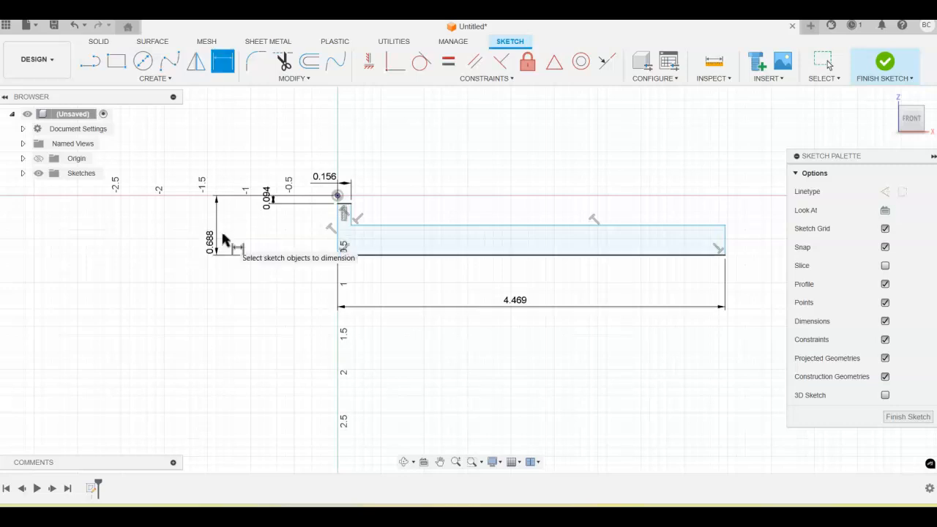
pyautogui.moveTo(225, 242)
pyautogui.mouseDown()
pyautogui.moveTo(224, 233)
pyautogui.moveTo(265, 244)
pyautogui.moveTo(285, 212)
pyautogui.moveTo(461, 220)
pyautogui.moveTo(495, 236)
pyautogui.moveTo(501, 230)
pyautogui.mouseUp()
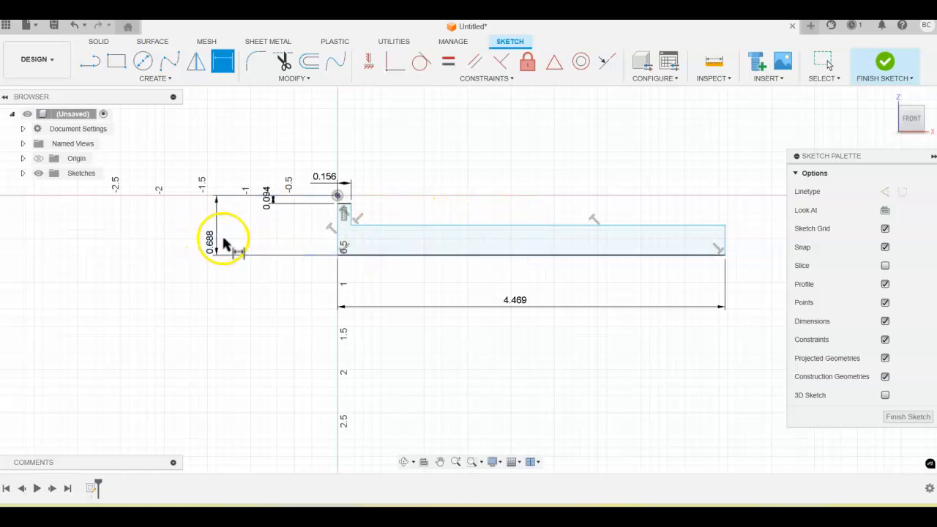
# Dimension the upper long edge at 0.438 in below the origin and finish the sketch
pyautogui.click(337, 196)
pyautogui.click(372, 225)
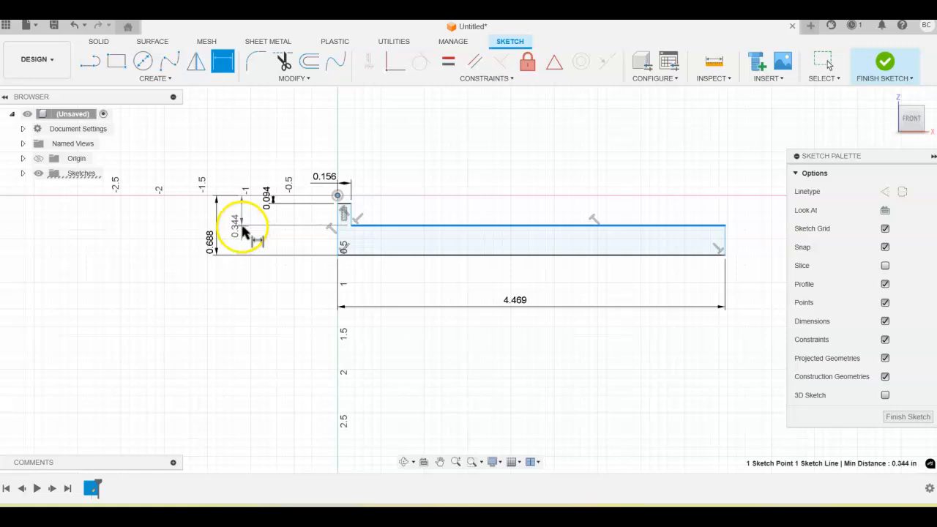
pyautogui.click(249, 246)
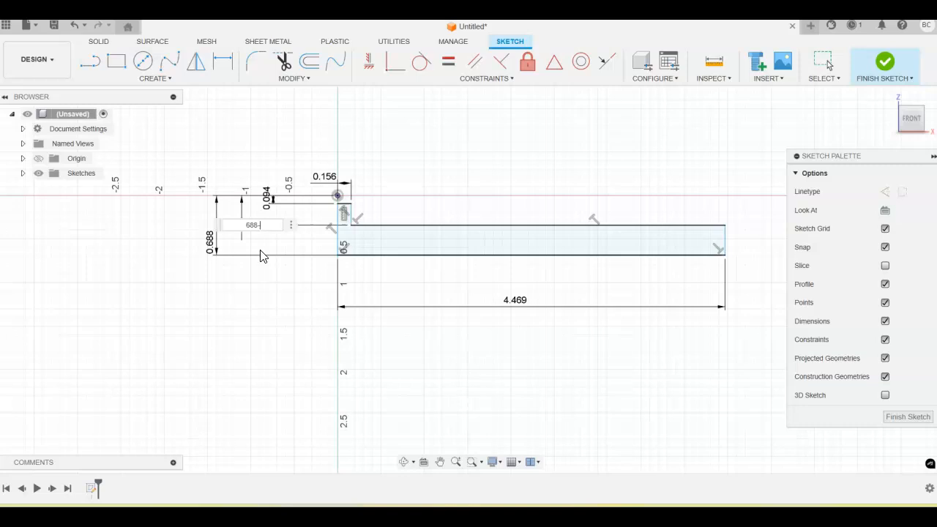
pyautogui.press('Return')
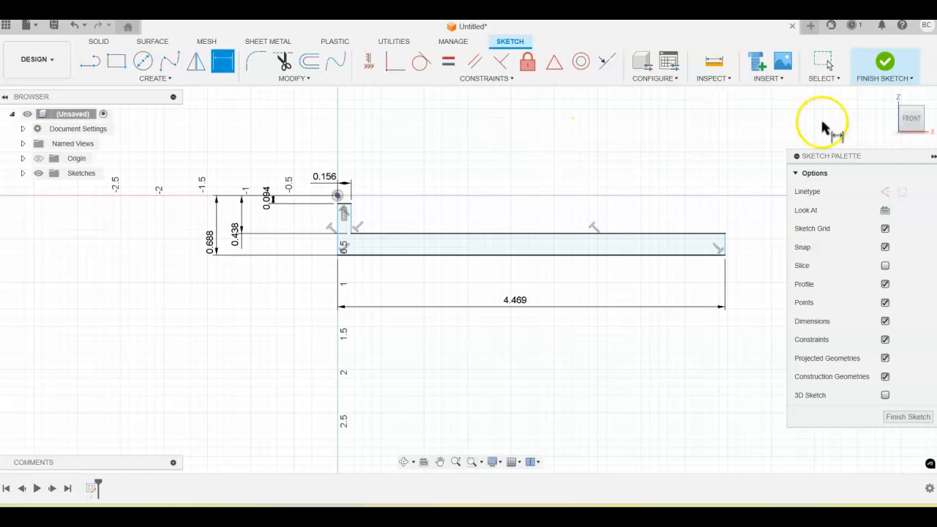
pyautogui.click(885, 62)
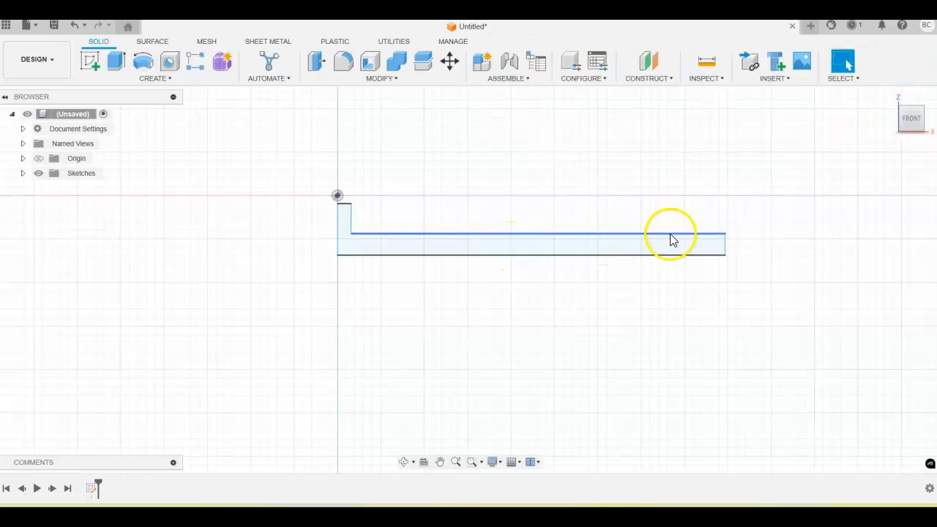
# Revolve the L-shaped profile about the X axis through the origin with a Full extent as a new body
pyautogui.click(891, 98)
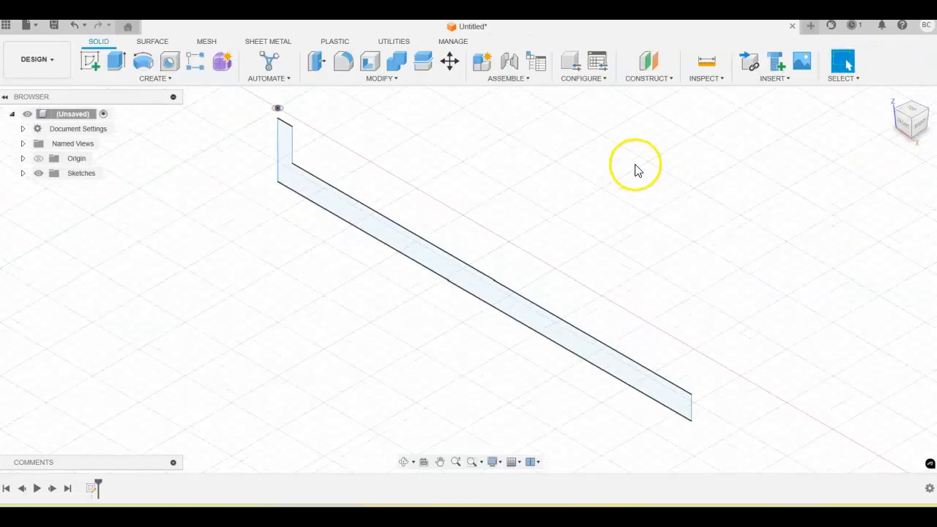
pyautogui.moveTo(636, 155); pyautogui.dragTo(606, 170, button='middle')
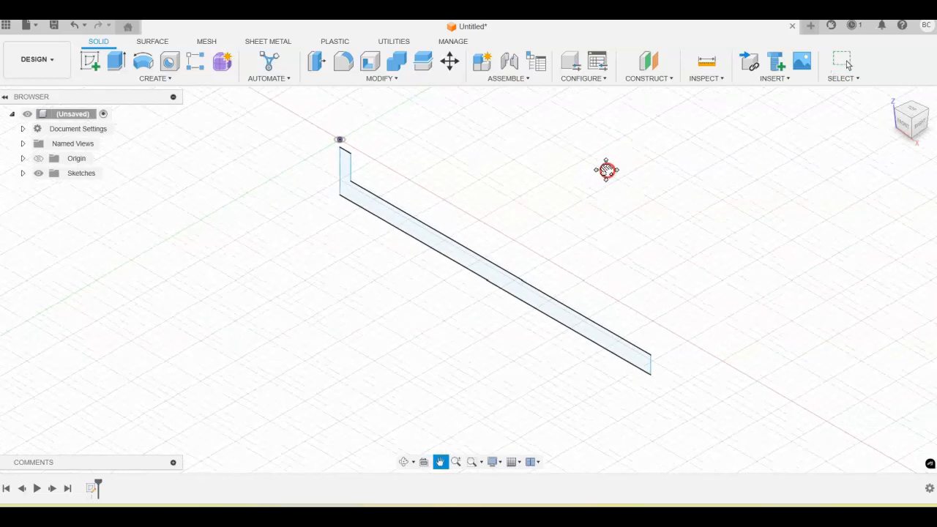
pyautogui.click(117, 62)
pyautogui.click(143, 62)
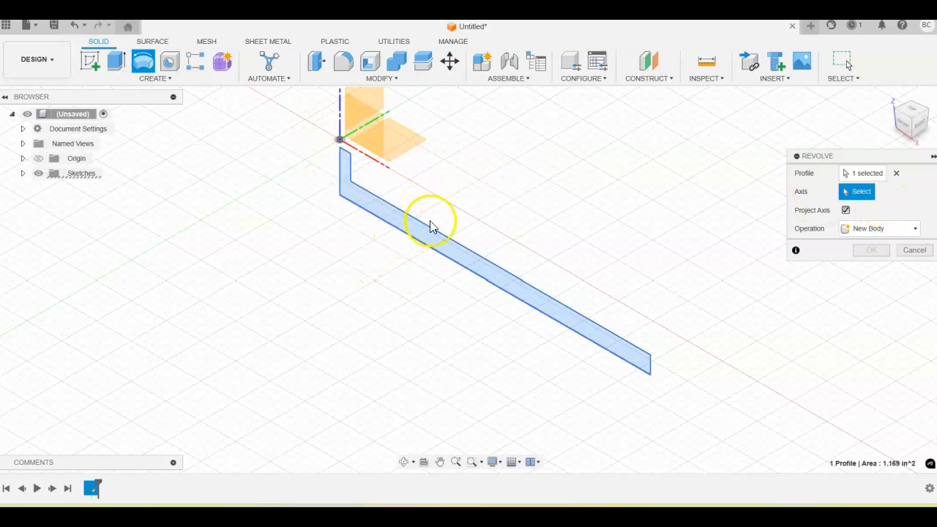
pyautogui.click(867, 173)
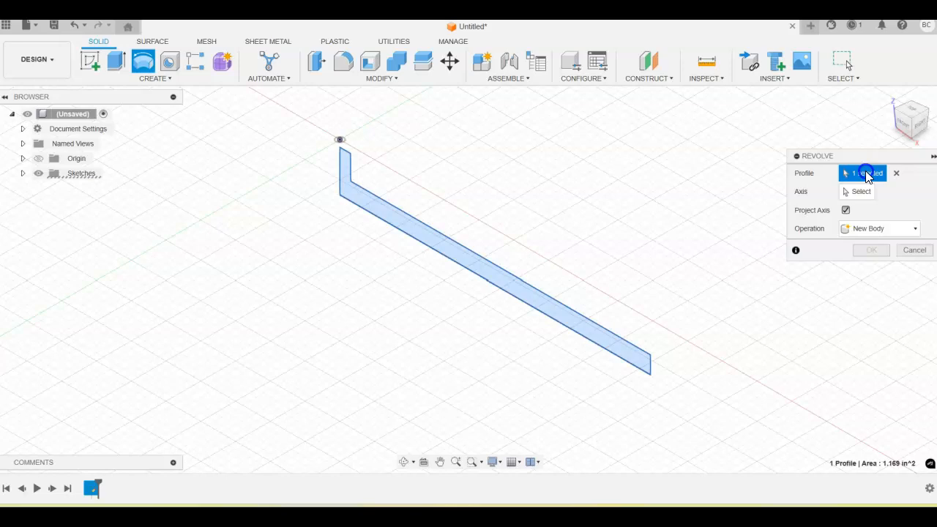
pyautogui.click(441, 252)
pyautogui.click(469, 264)
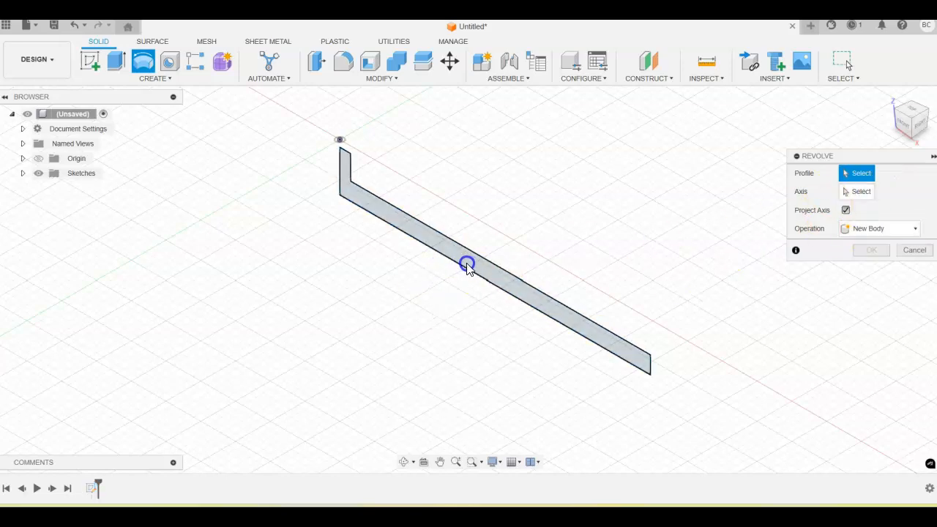
pyautogui.click(862, 192)
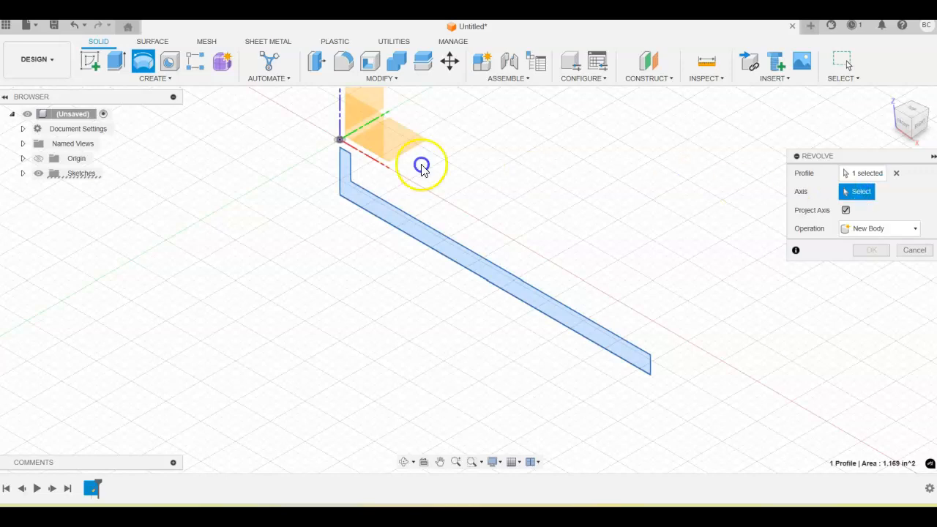
pyautogui.click(370, 161)
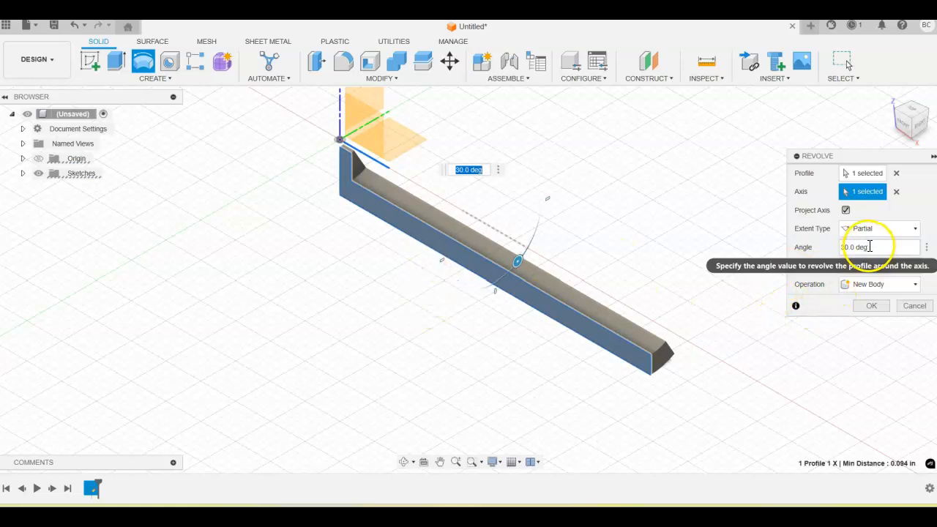
pyautogui.click(919, 230)
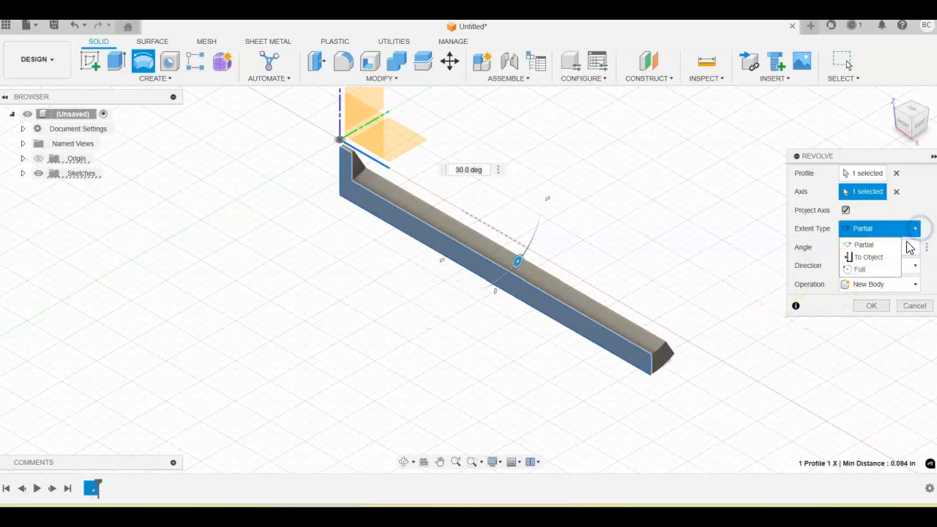
pyautogui.click(886, 270)
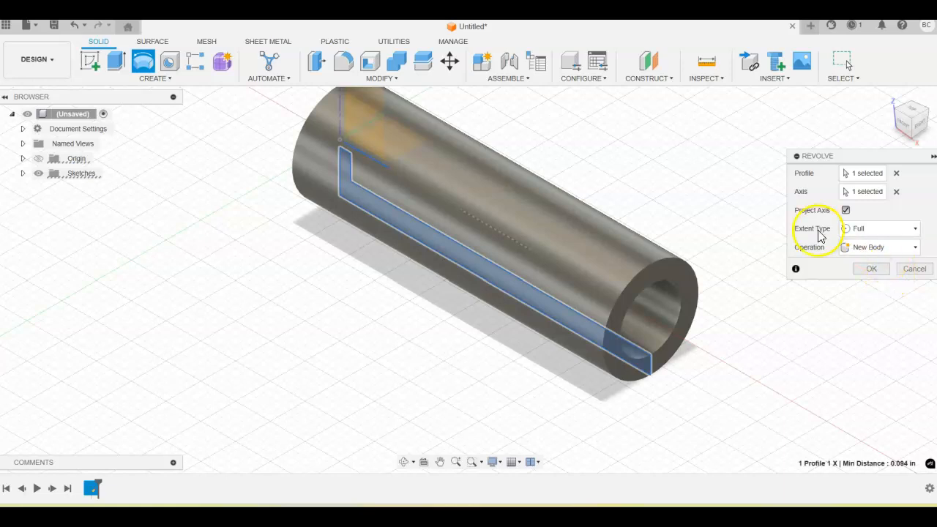
pyautogui.click(873, 269)
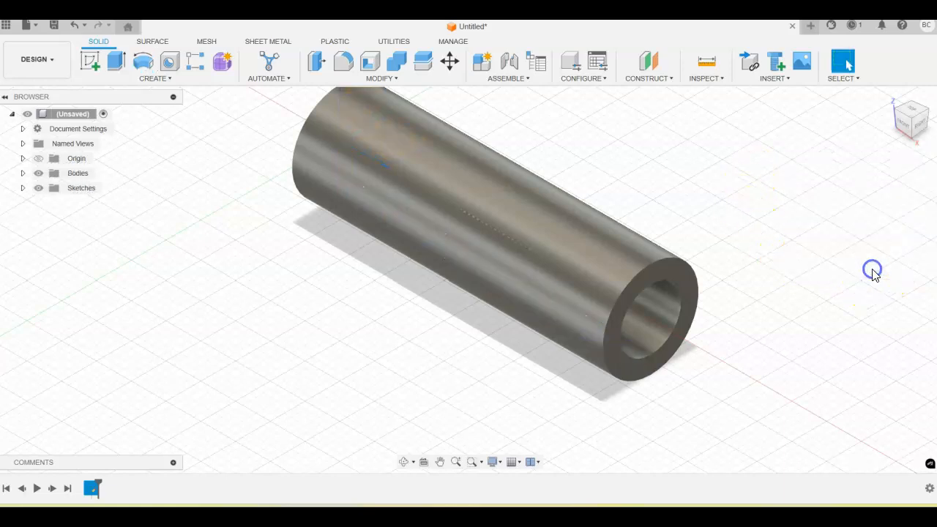
# Fillet the outer circular edges at both ends of the revolved cylinder with a constant radius of 0.25 in
pyautogui.keyDown('shift'); pyautogui.moveTo(634, 362); pyautogui.dragTo(666, 355, button='middle'); pyautogui.keyUp('shift')
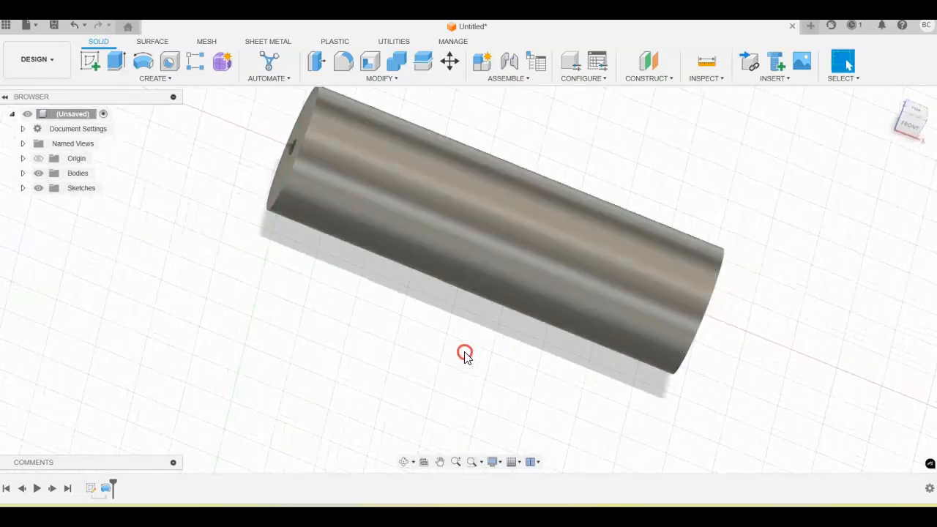
pyautogui.keyDown('shift'); pyautogui.moveTo(739, 203); pyautogui.dragTo(745, 168, button='middle'); pyautogui.keyUp('shift')
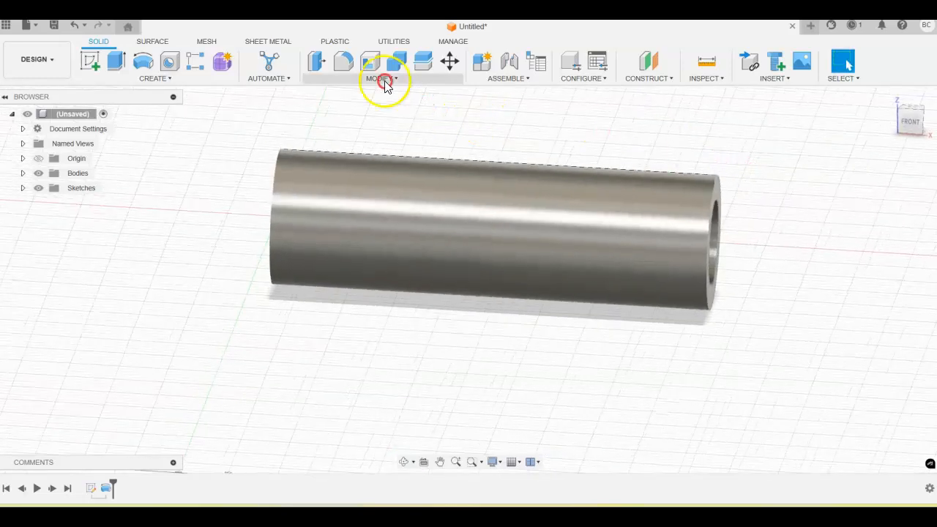
pyautogui.click(345, 61)
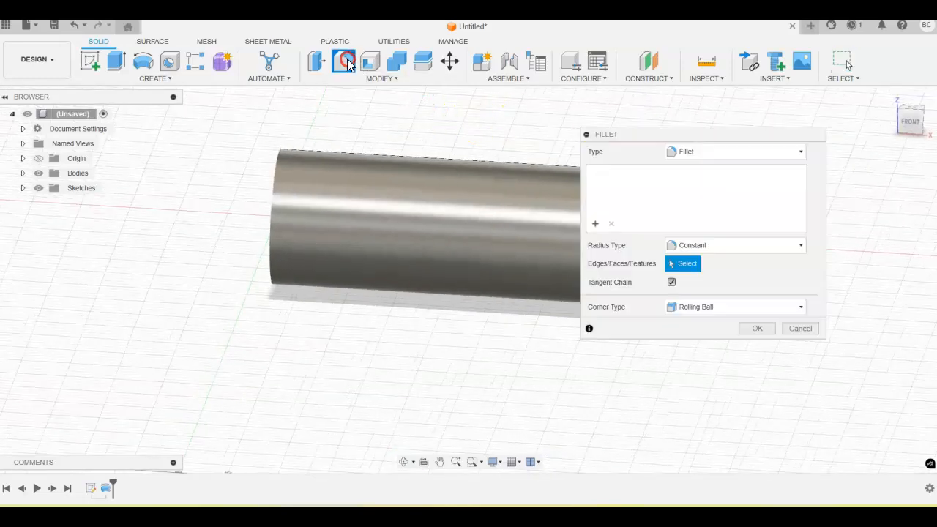
pyautogui.click(279, 165)
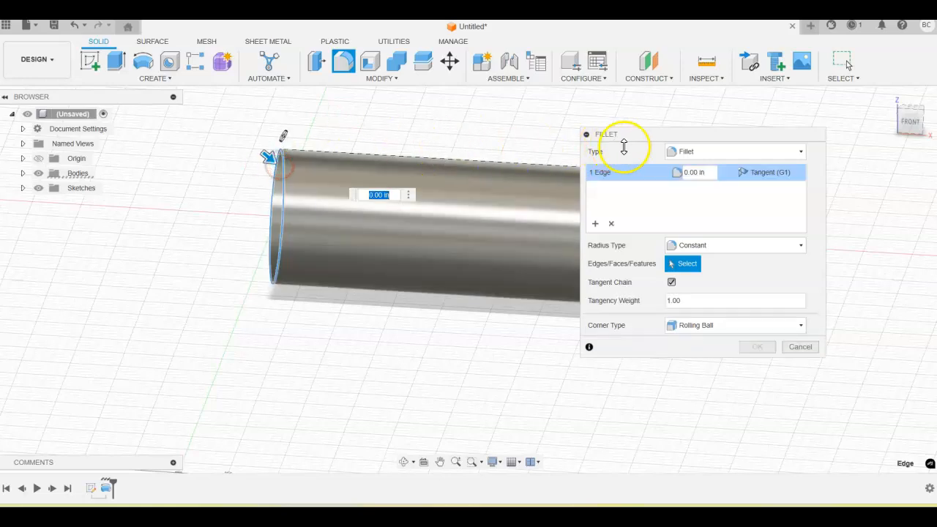
pyautogui.moveTo(730, 130); pyautogui.dragTo(607, 151, button='middle')
pyautogui.click(534, 210)
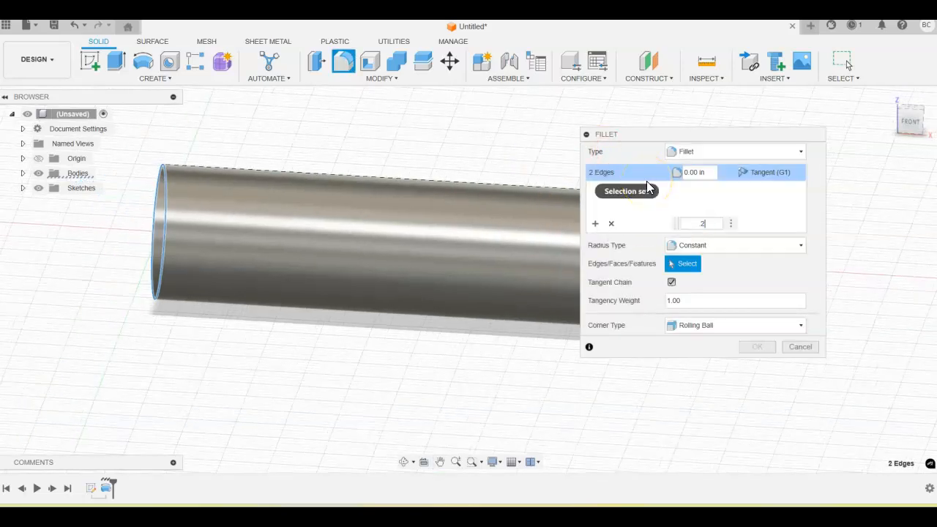
pyautogui.write('52')
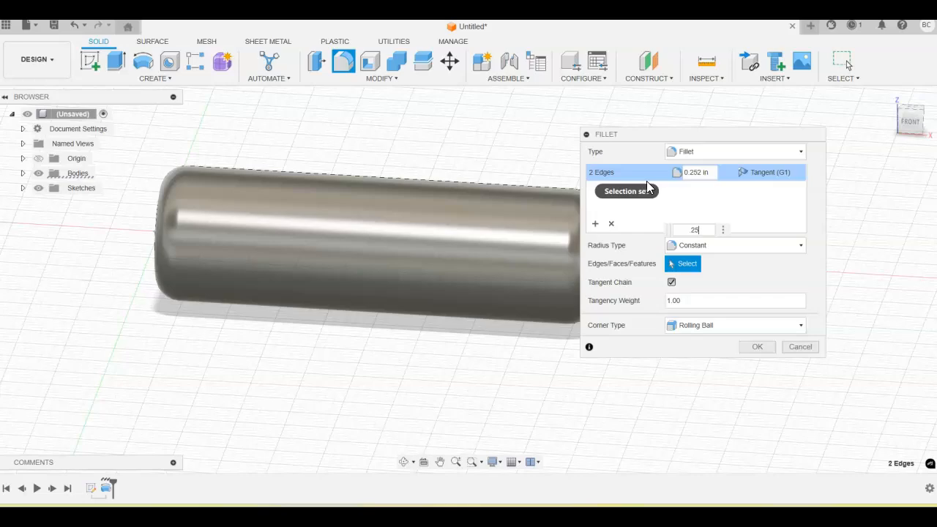
pyautogui.press('Return')
# Return the model to the home view and save the design as RubberHandleSleeve-FLast in the AutomoBlox location
pyautogui.keyDown('shift'); pyautogui.moveTo(737, 220); pyautogui.dragTo(708, 229, button='middle'); pyautogui.keyUp('shift')
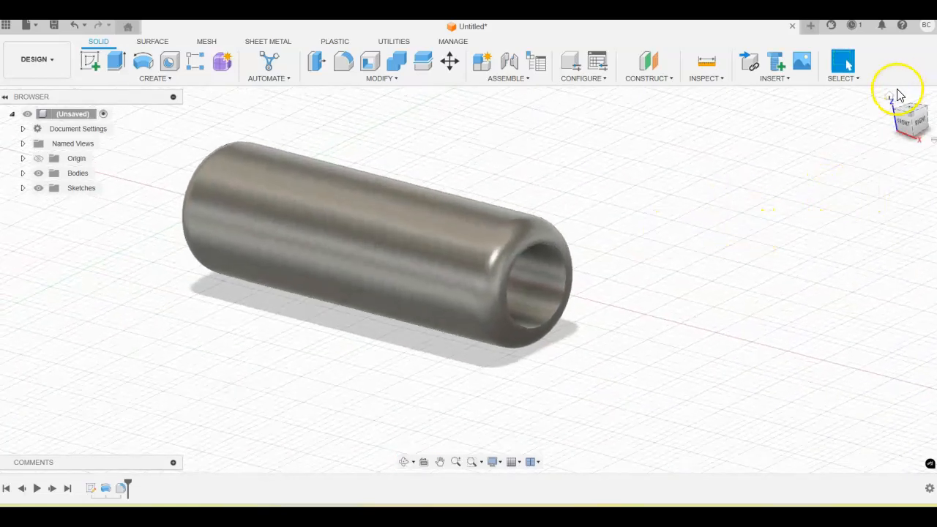
pyautogui.click(890, 99)
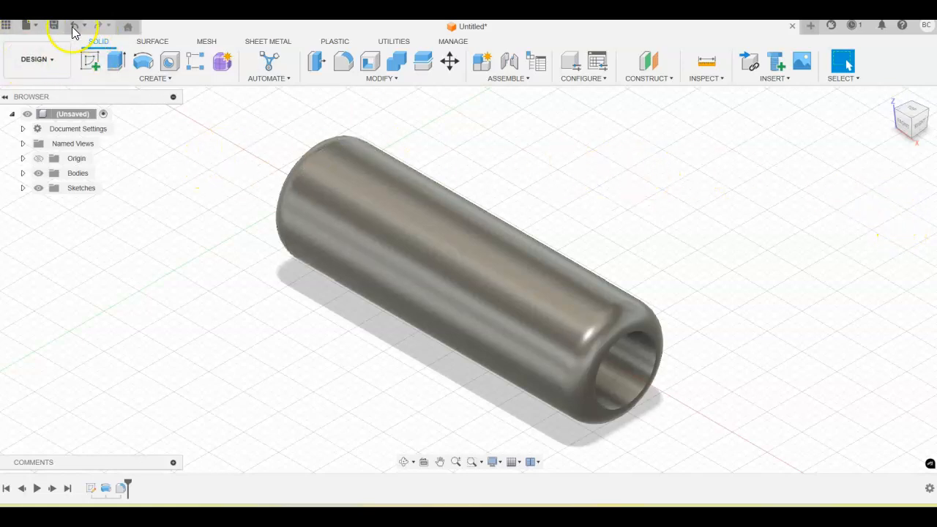
pyautogui.click(54, 25)
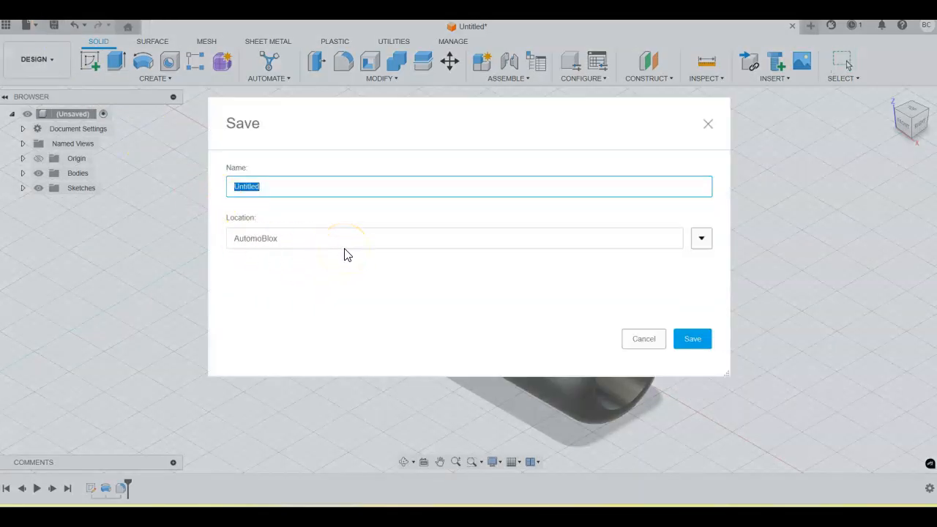
pyautogui.write('RubberHandleSleeve-FLast')
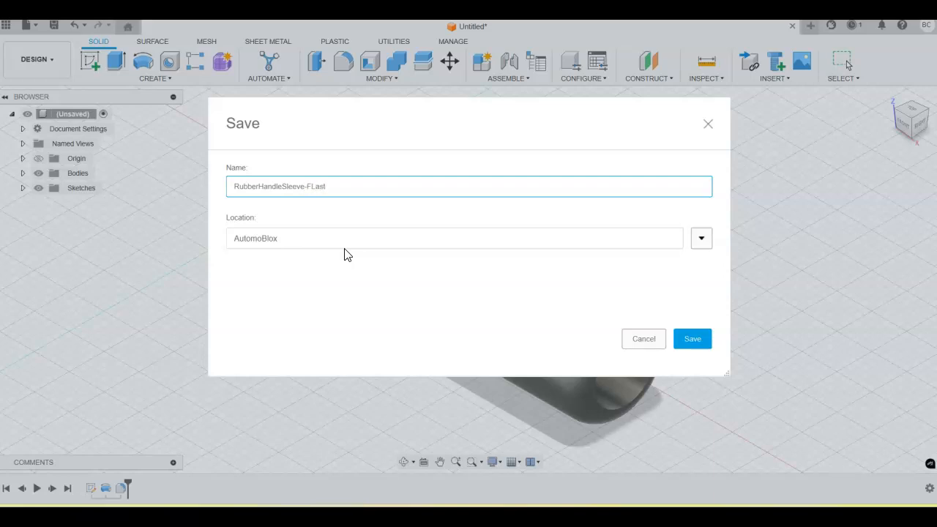
pyautogui.click(699, 343)
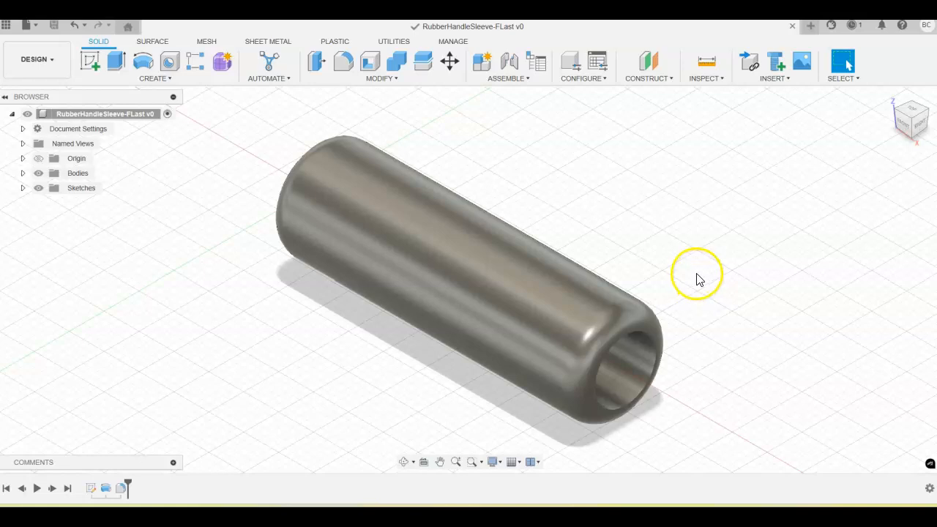